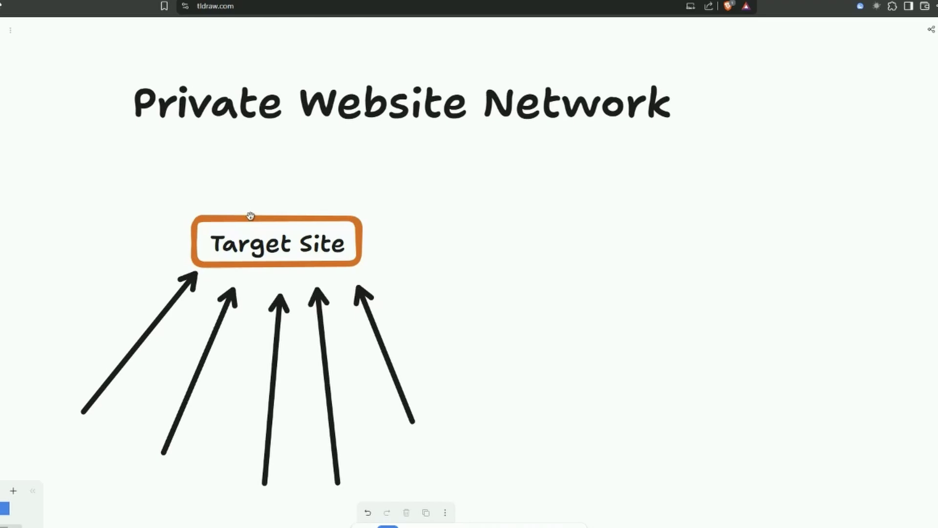
- Paste the backlink totals as a text note beside the Target Site box in tldraw
type("100 backlinks from unique domains 300+ backlinks in total")
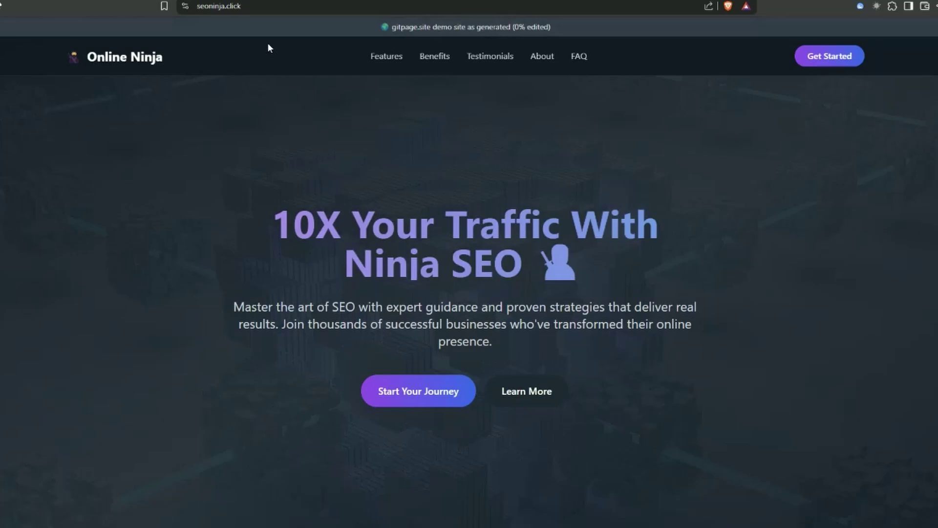
key("alt+Left")
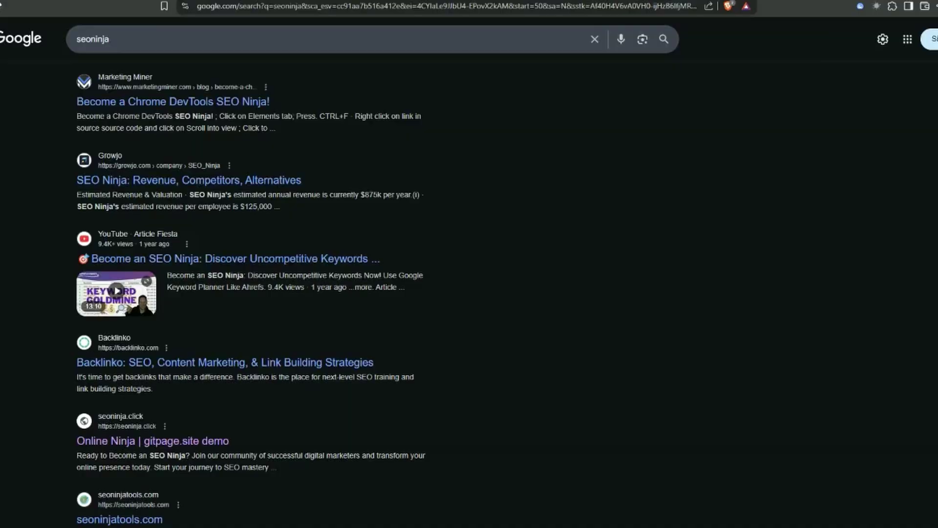
key("alt+Right")
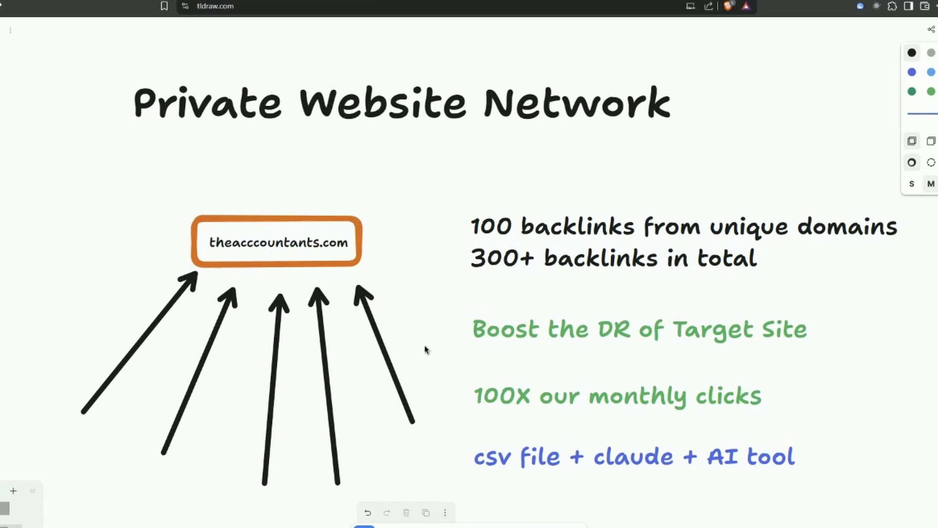
- Switch from the tldraw diagram over to the desktop holding the Google Sheets spreadsheet
key("ctrl+Left")
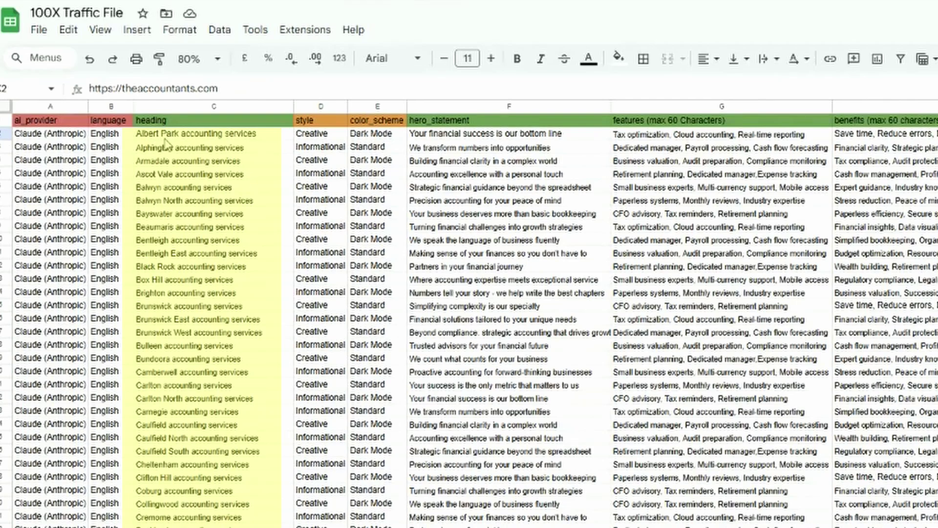
- Scroll down and back up through the suburb rows of the 100X Traffic File
scroll(242, 430, "down", 15)
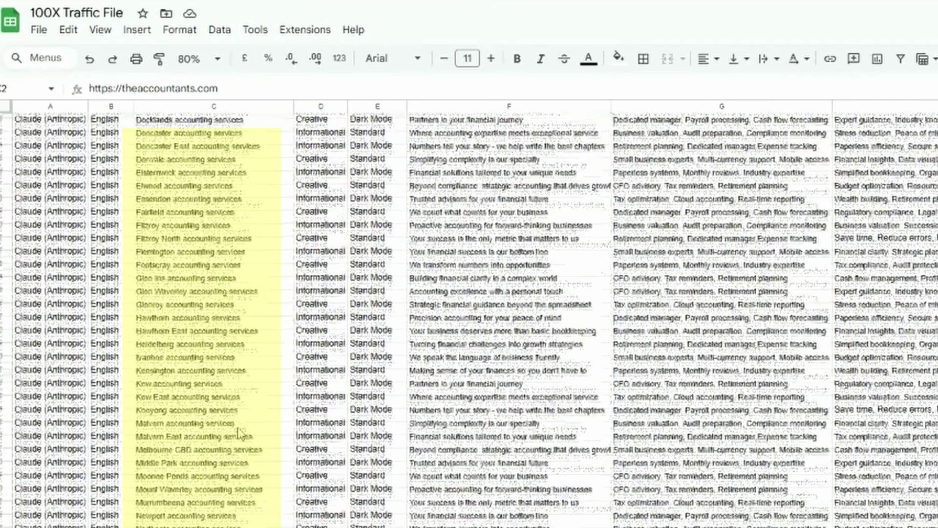
scroll(259, 423, "up", 15)
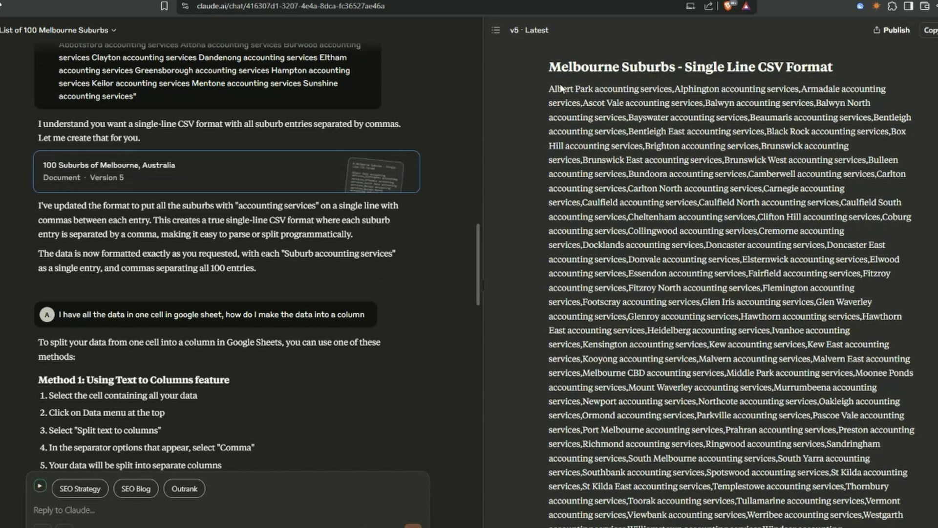
- Select the comma-separated Melbourne suburb list in Claude's artifact and return to Google Sheets
left_click_drag(551, 89, 802, 430)
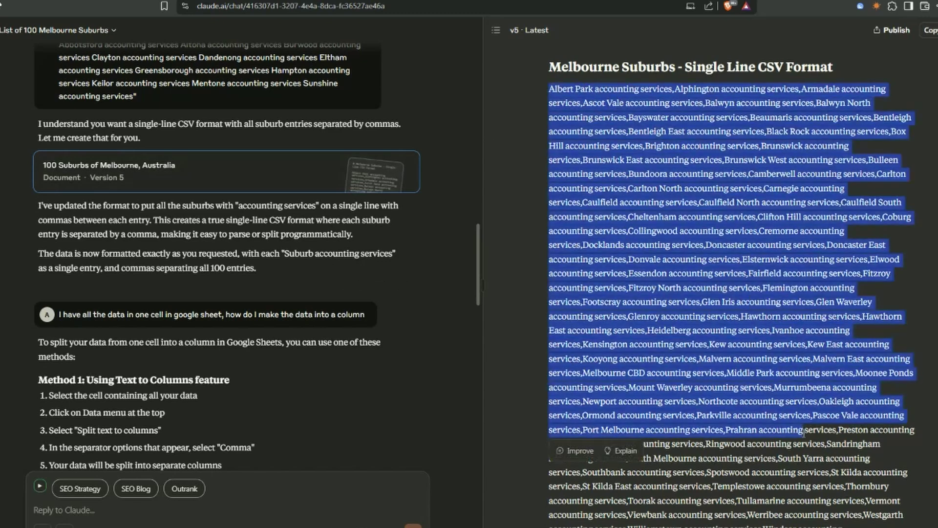
key("ctrl+Tab")
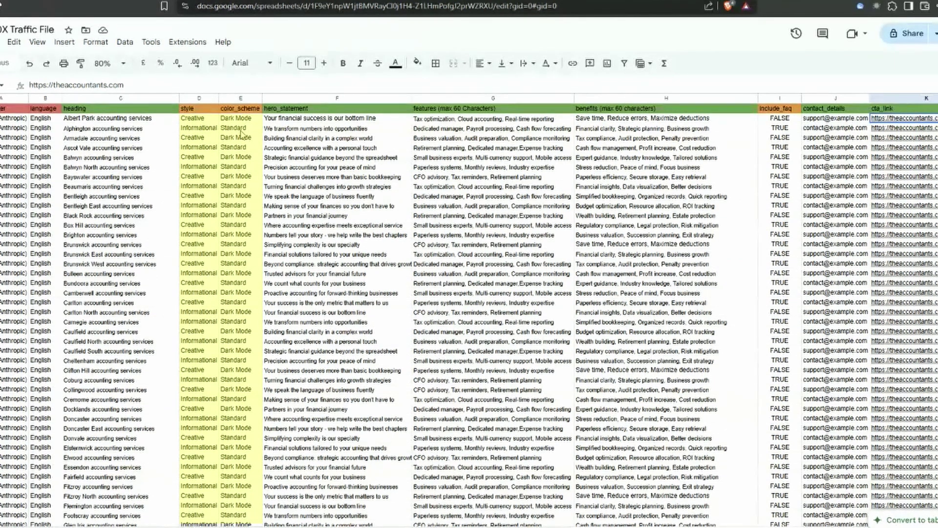
- Select the whole hero_statement column F and review it alongside the cta_link column
left_click(269, 97)
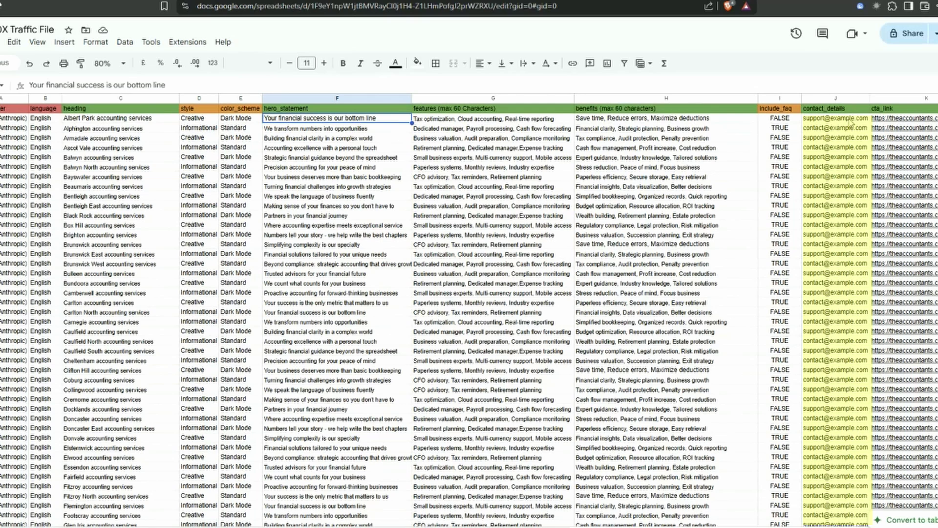
mouse_move(905, 122)
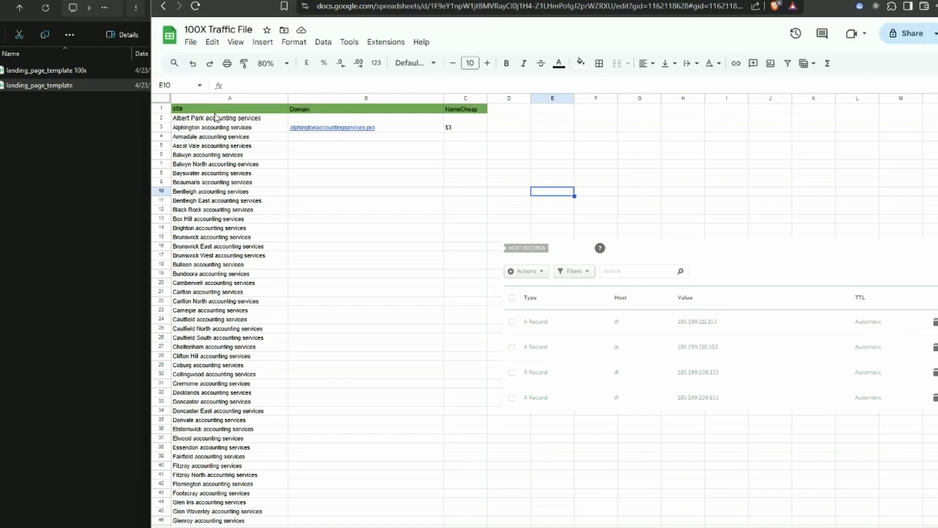
left_click(312, 137)
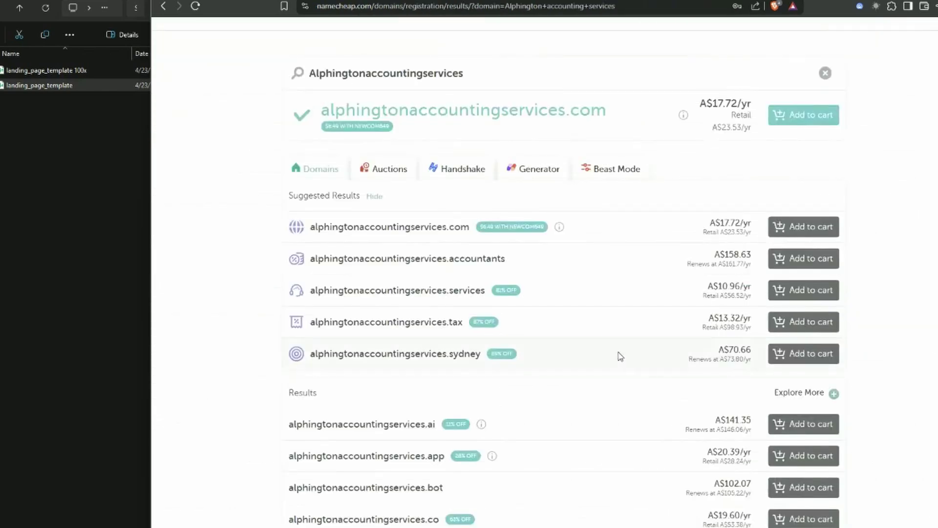
scroll(619, 356, "down", 8)
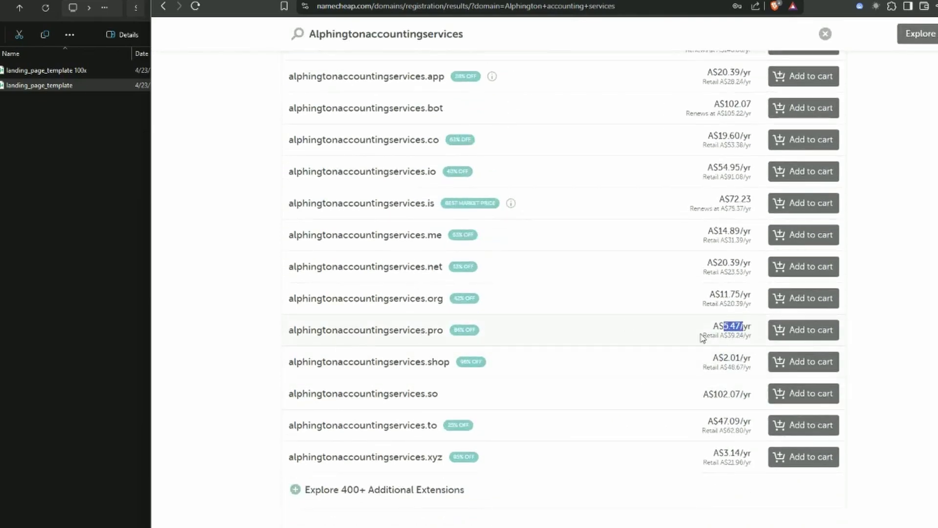
left_click(716, 336)
key("ctrl+Tab")
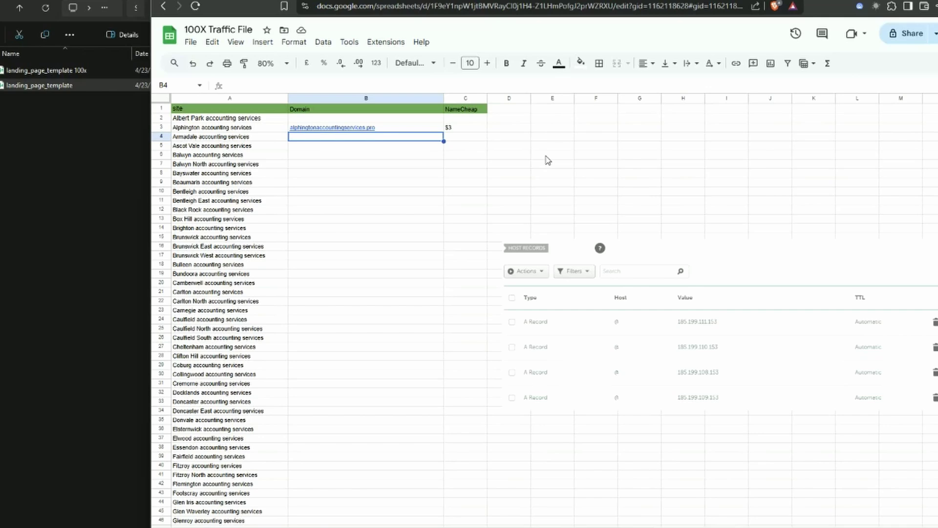
left_click(509, 129)
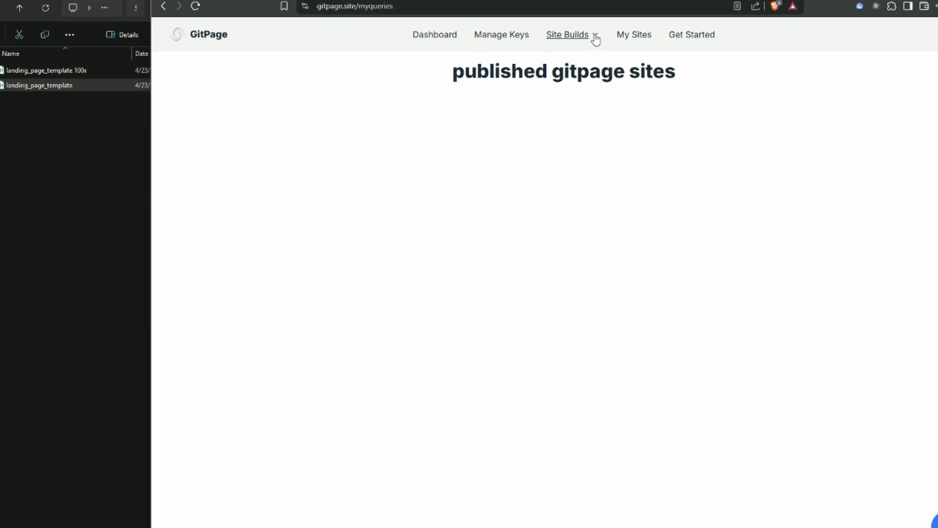
- Start a Default landing-page build from the Site Builds menu
left_click(595, 39)
left_click(575, 59)
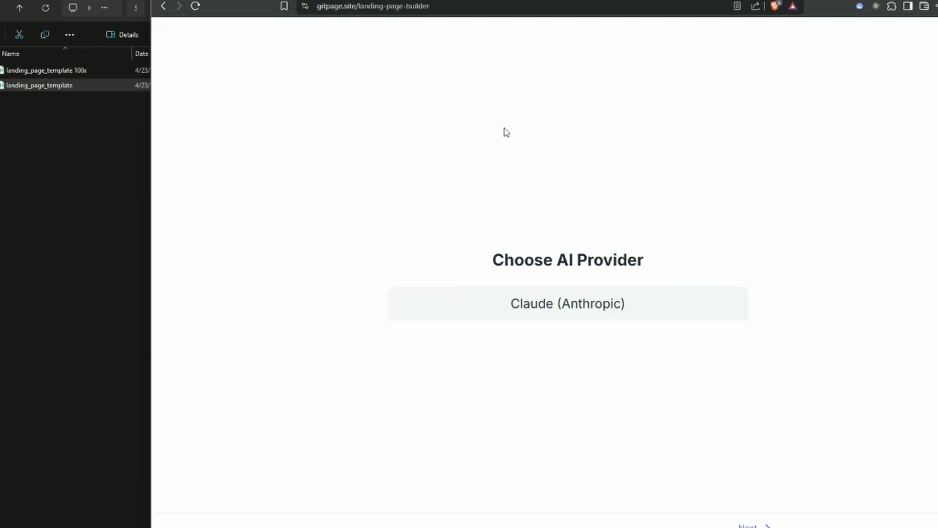
- Go to the landing-page-builder-csv batch page and pick the landing_page_template file
left_click(447, 9)
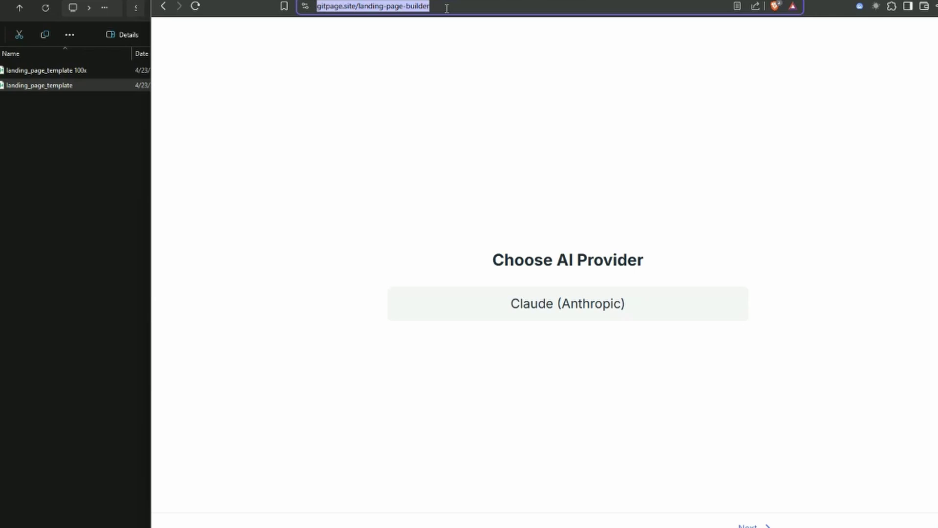
key("End")
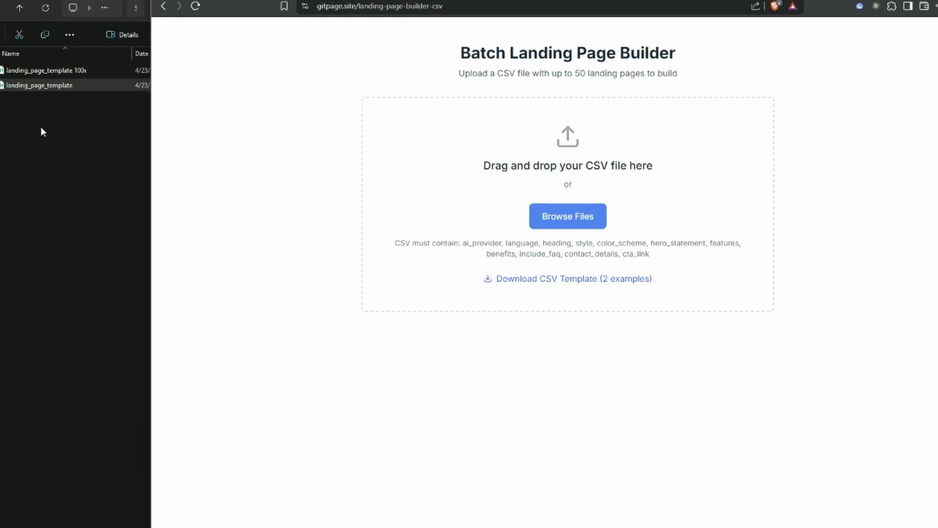
left_click(37, 89)
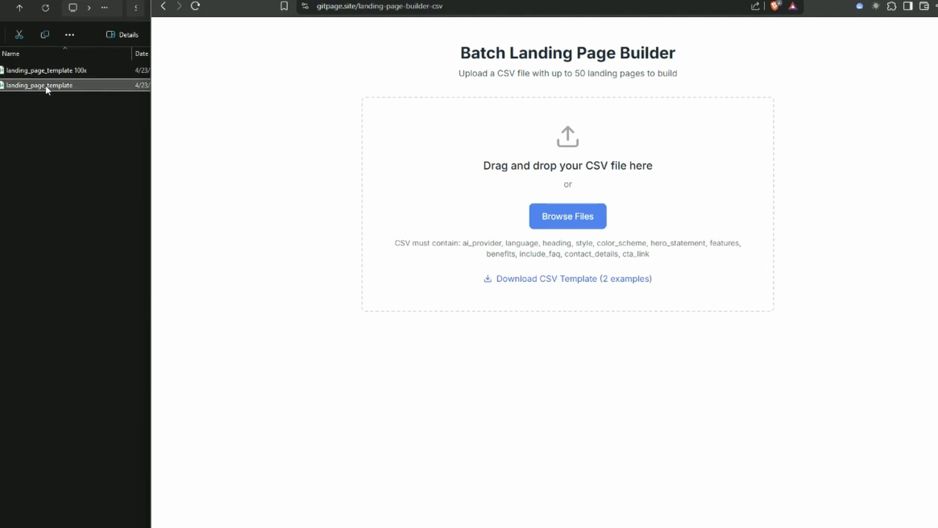
- Upload landing_page_template.csv and submit the batch of 5 landing pages
left_click_drag(46, 85, 535, 198)
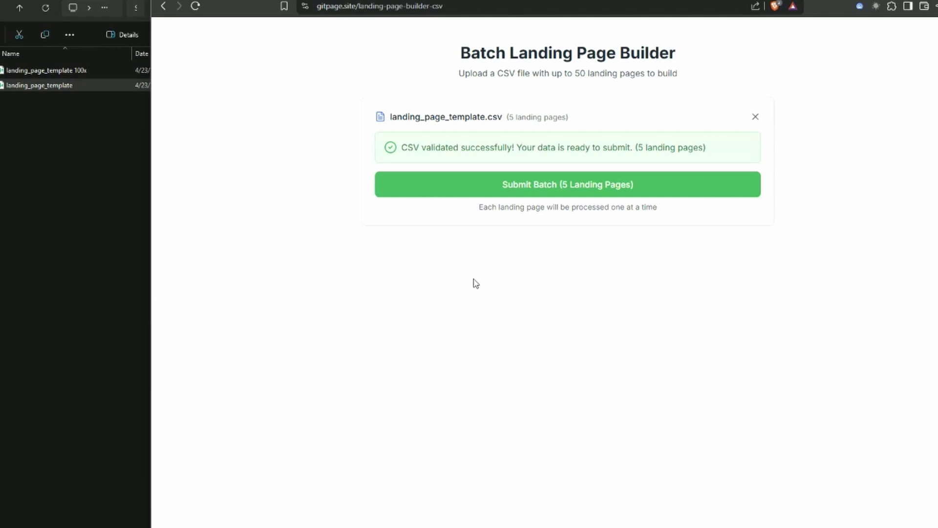
left_click(477, 195)
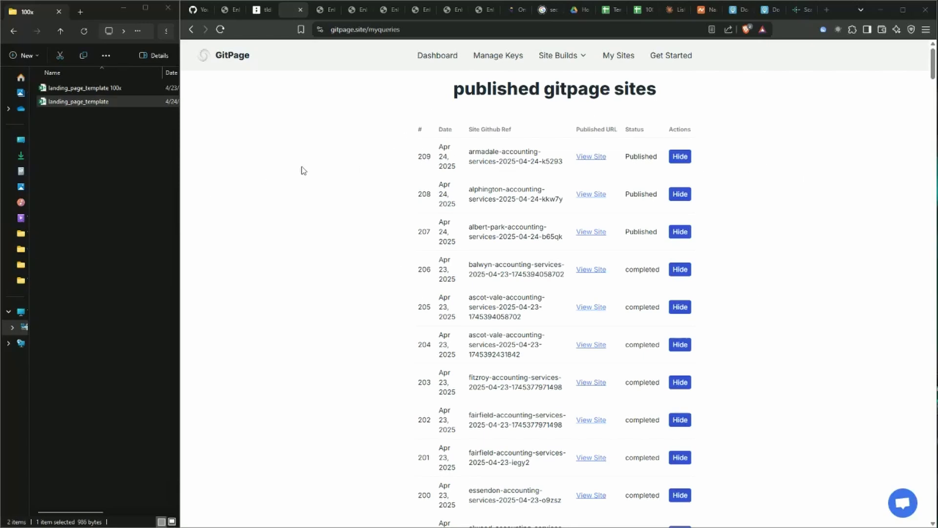
- Switch to the tab showing the live Alphington Accounting Services landing page
left_click(324, 13)
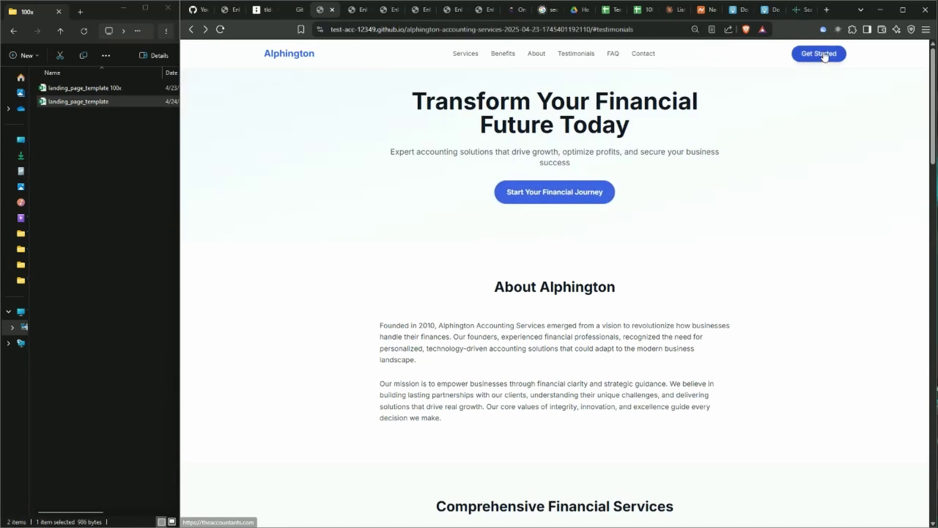
- Open the Alphington blog and its 'Essential Tax Deductions Every Small Business Owner Should Know' post
scroll(885, 95, "down", 15)
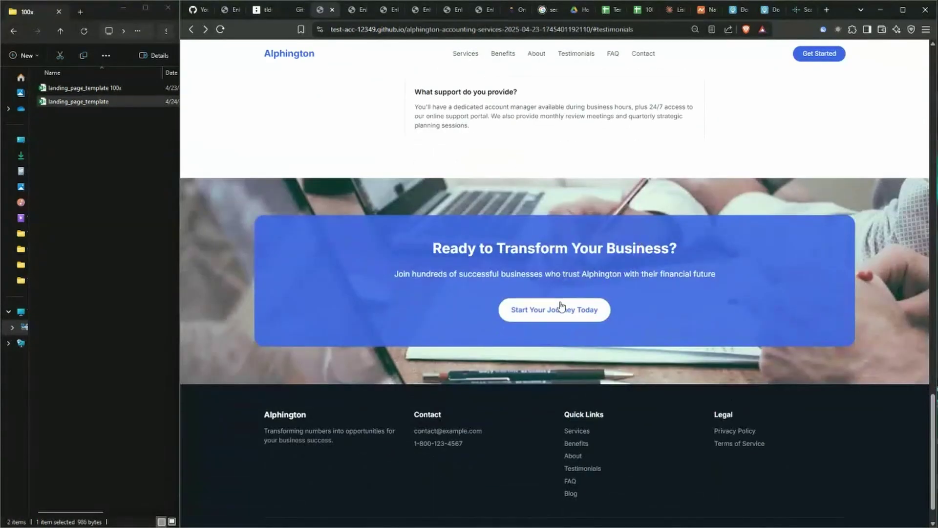
left_click(566, 493)
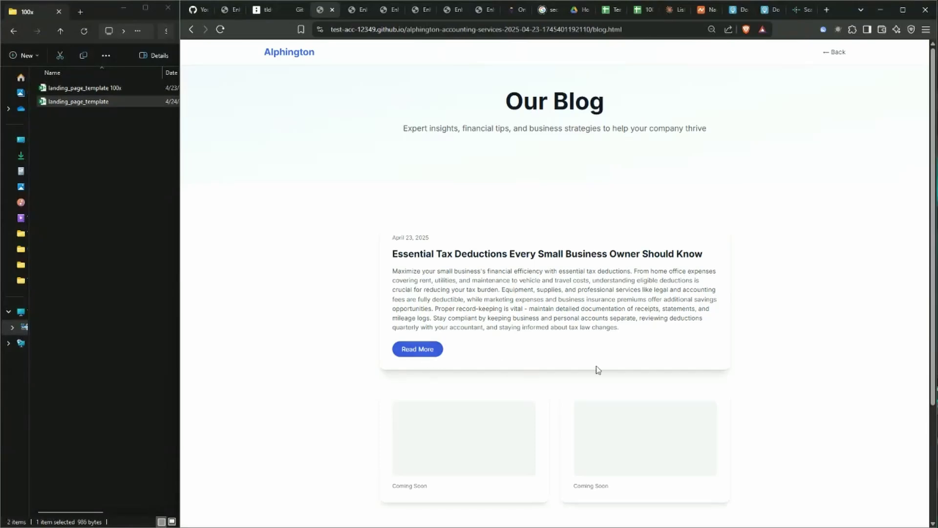
left_click(423, 351)
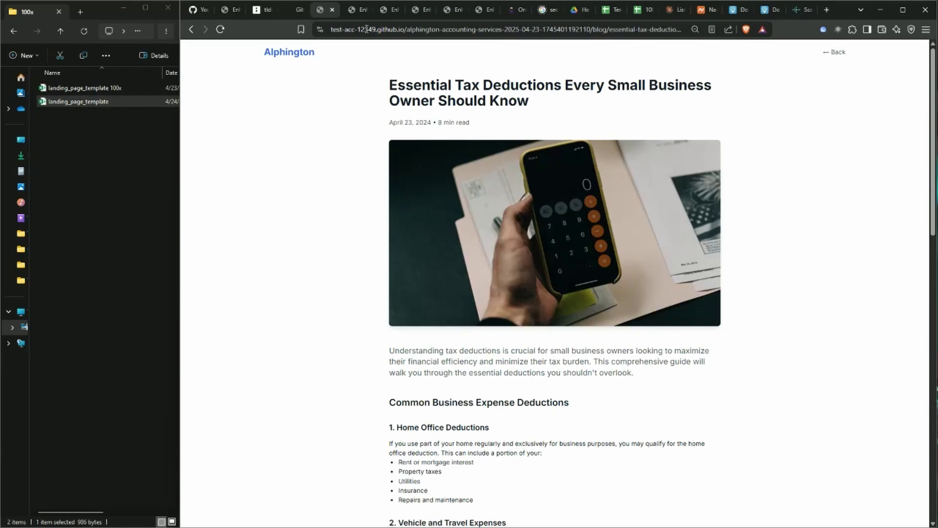
- Scroll down through the live Balwyn landing page to review its content
key("ctrl+Tab")
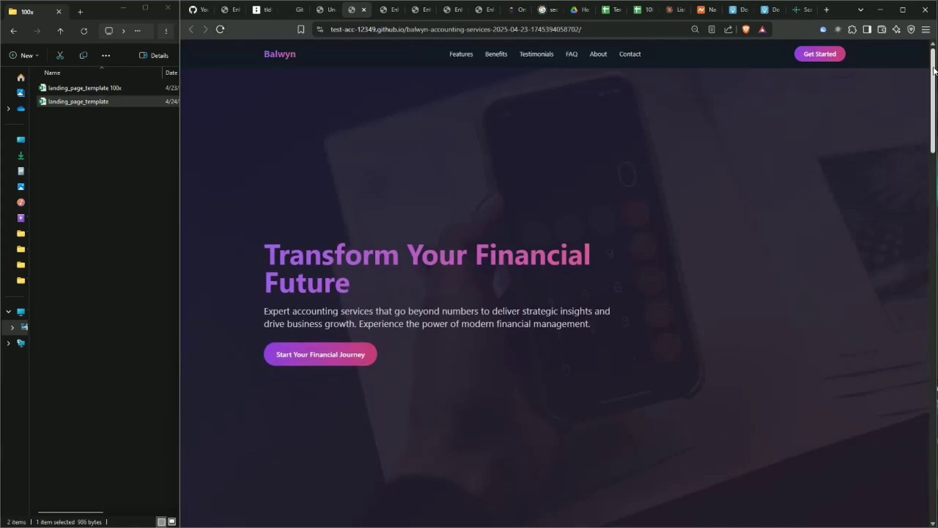
scroll(916, 137, "down", 8)
scroll(917, 162, "down", 10)
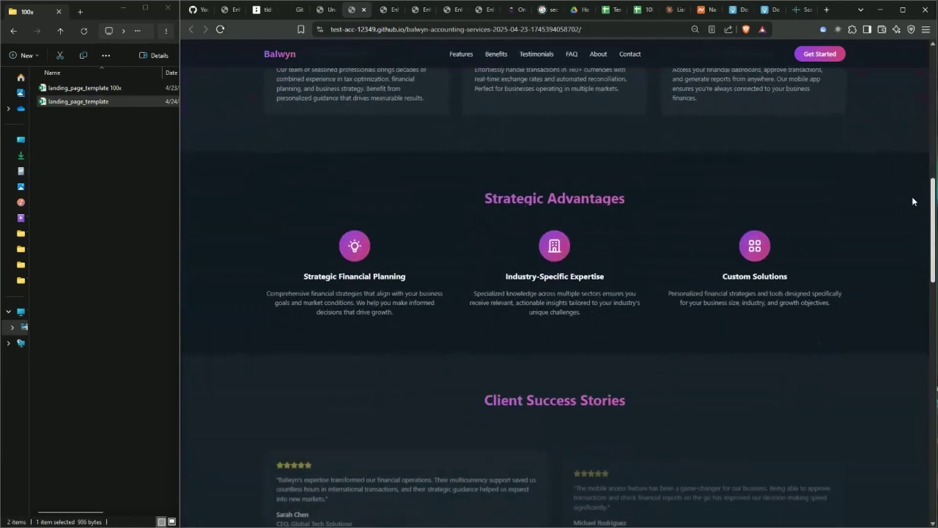
scroll(919, 262, "down", 12)
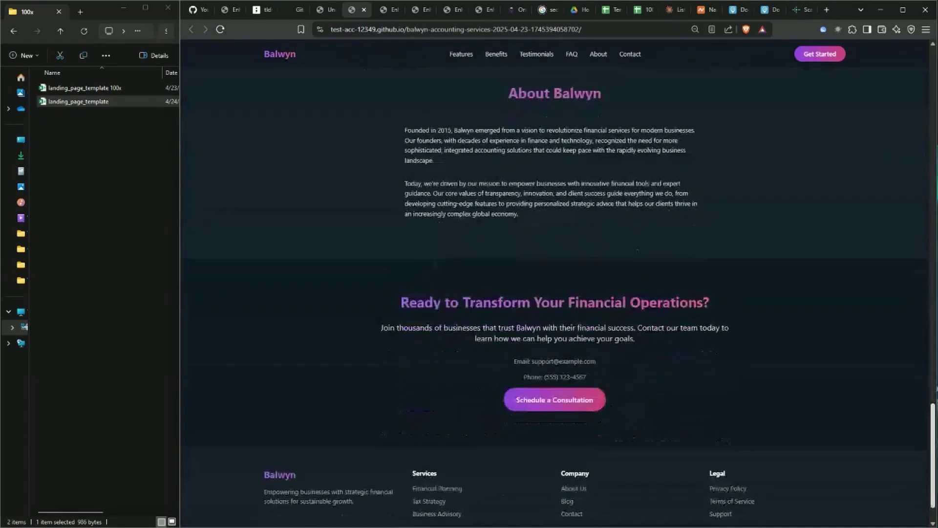
- Glance over the Essendon, Fitzroy and Elwood sites, ending on Fairfield's 'Transform Your Business Finance Management' page
key("ctrl+Tab")
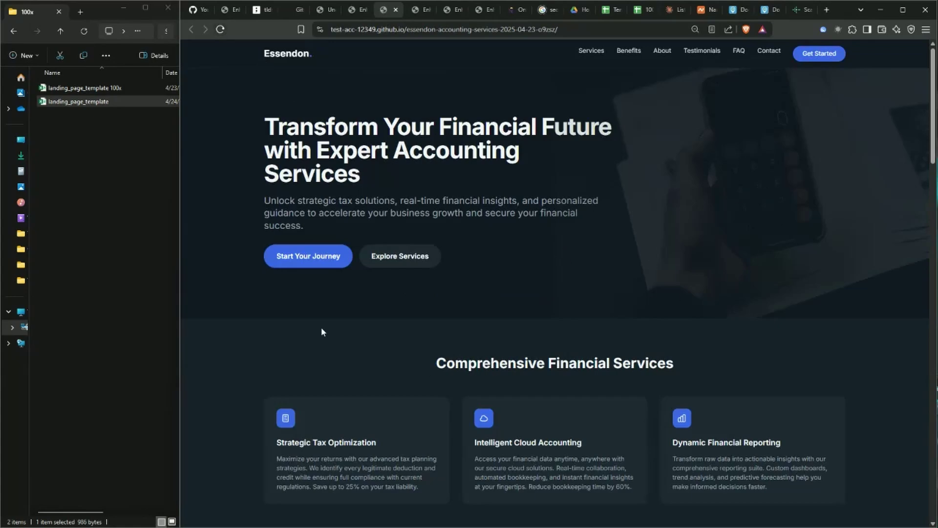
key("ctrl+Tab")
left_click(450, 10)
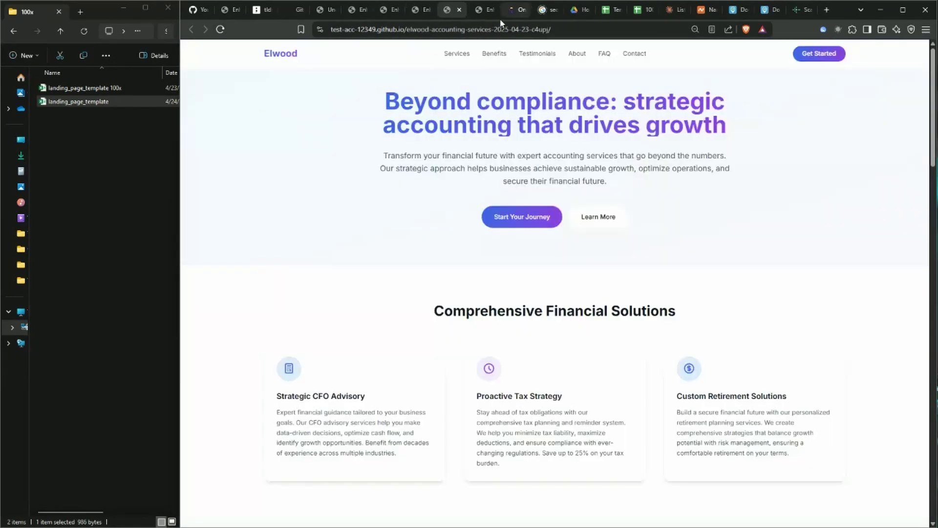
left_click(486, 13)
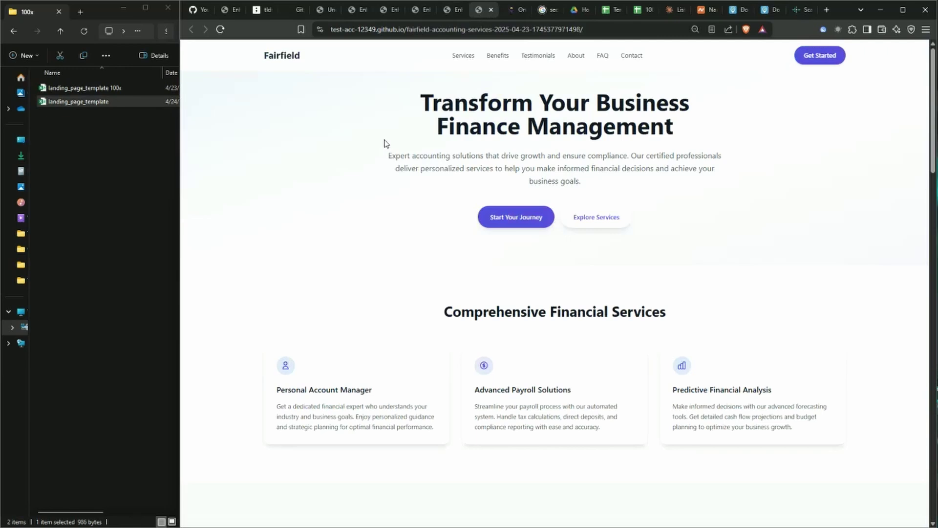